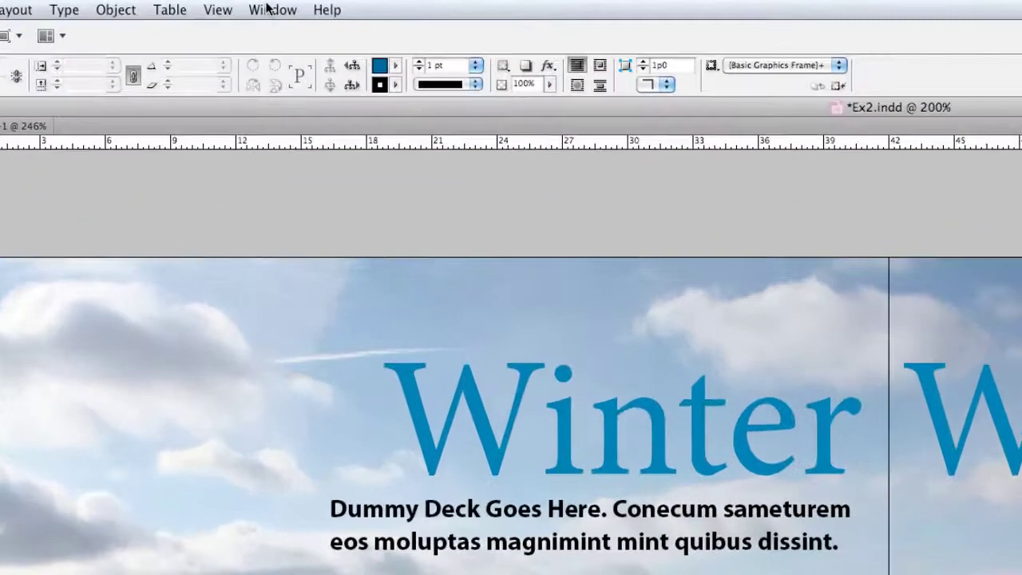
Step: Open the Object Styles panel and dock it beside the Character and Paragraph Styles panels
left_click(212, 4)
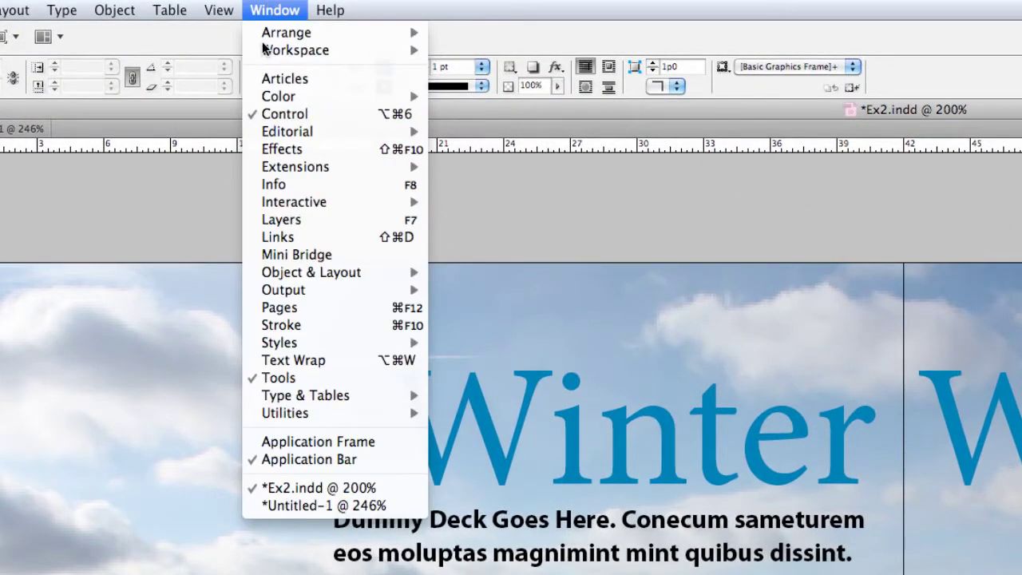
mouse_move(316, 352)
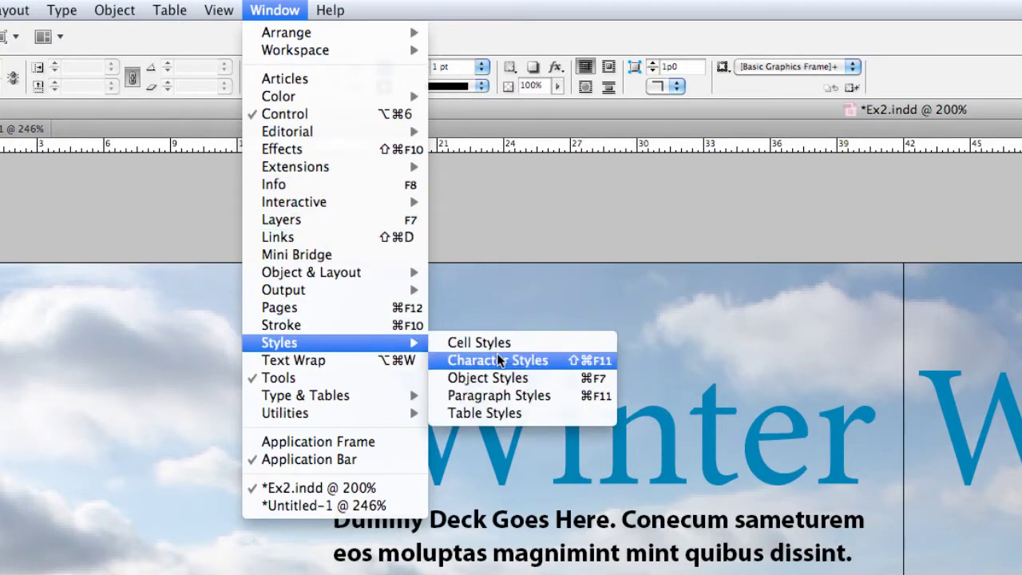
left_click(497, 382)
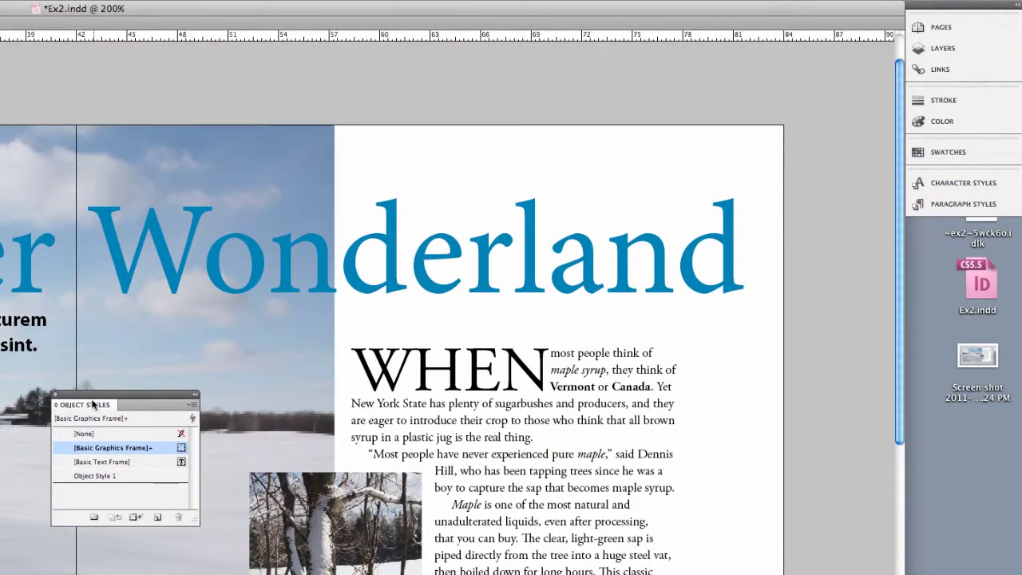
left_click_drag(93, 405, 935, 219)
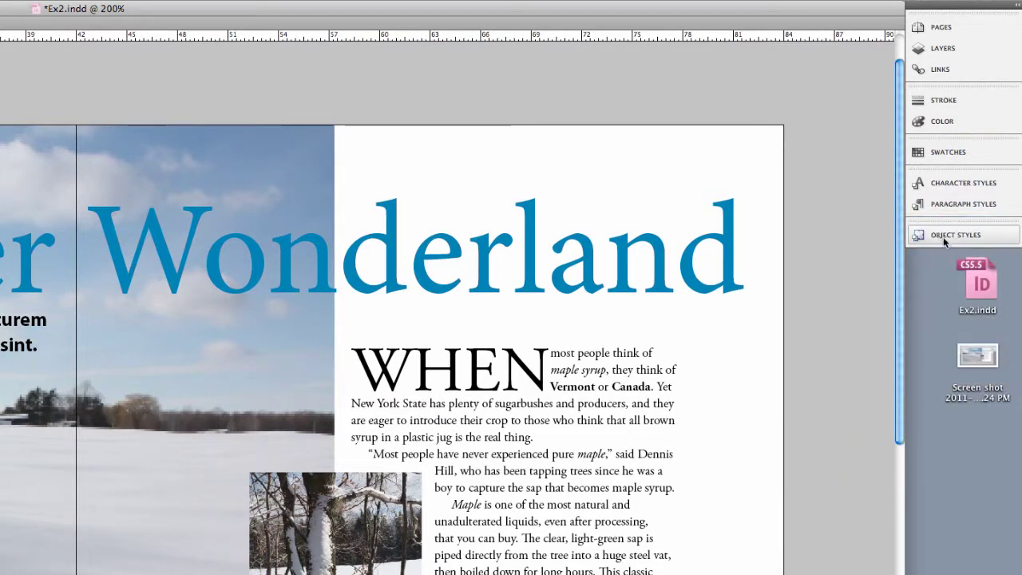
Step: Expand the docked Object Styles panel to show [None], [Basic Graphics Frame] and [Basic Text Frame]
left_click(946, 236)
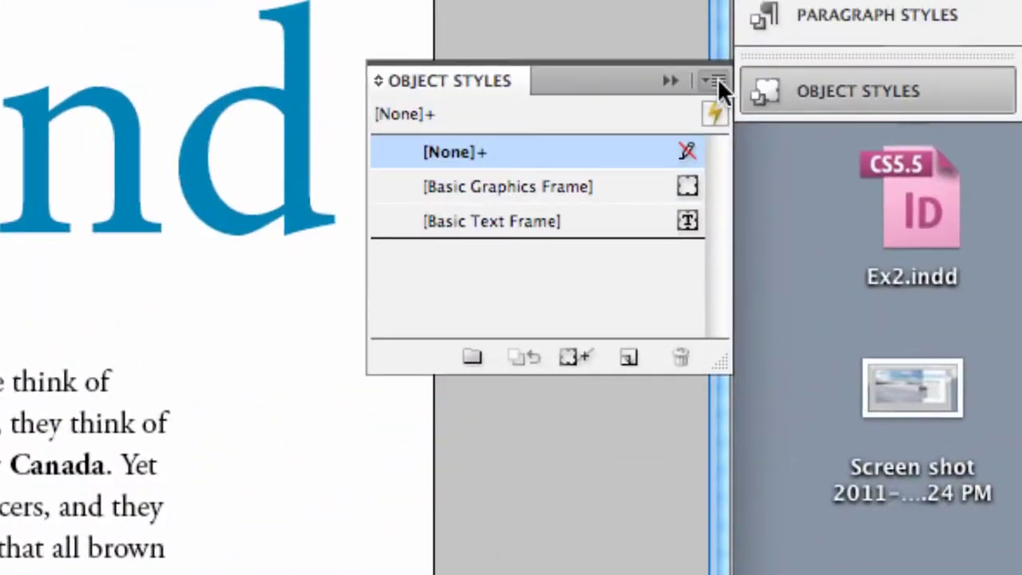
Step: Create a 'Caption Frame' object style whose paragraph style is Caption
left_click(715, 77)
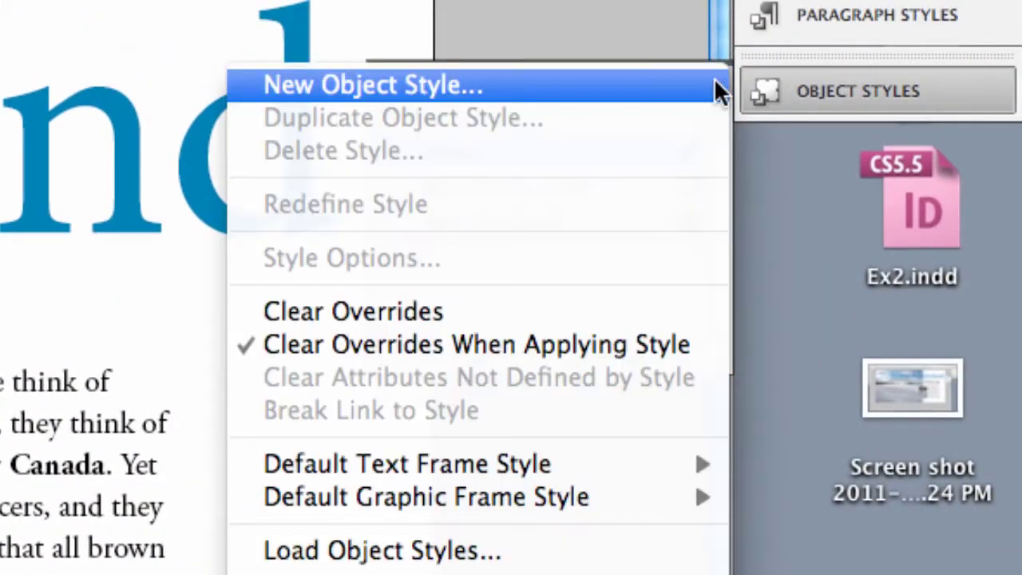
left_click(639, 94)
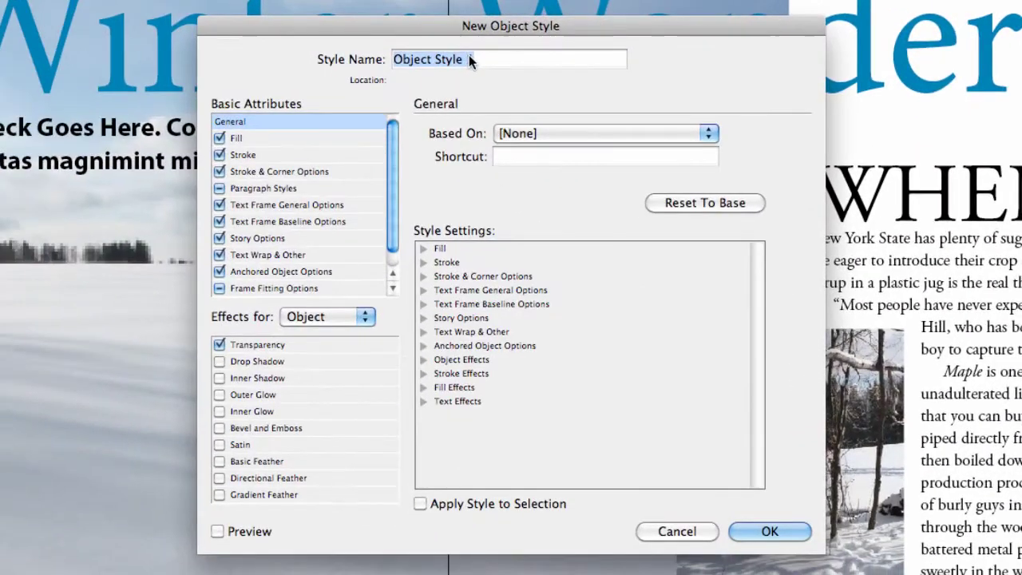
type("Caption Frame")
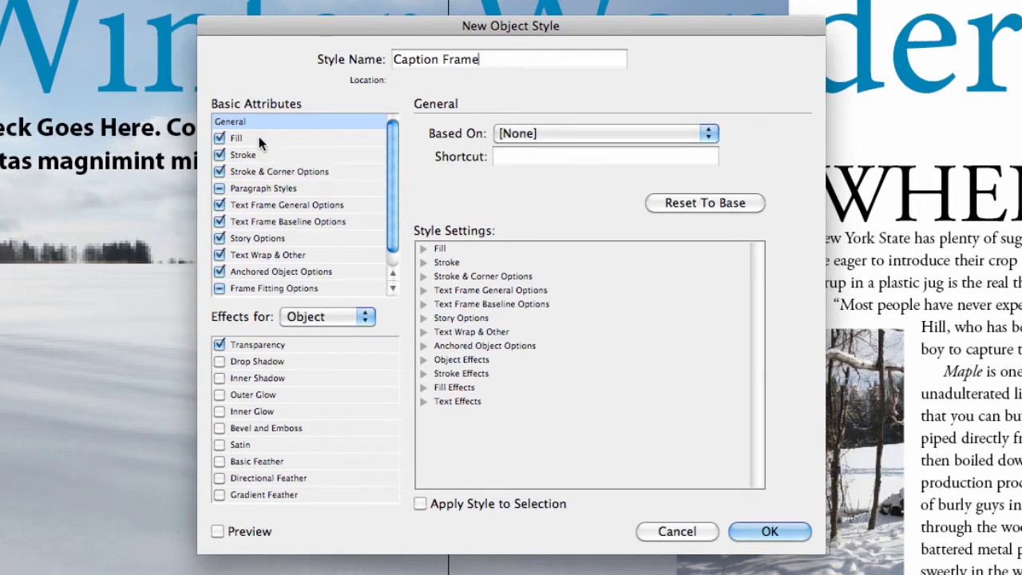
left_click(259, 139)
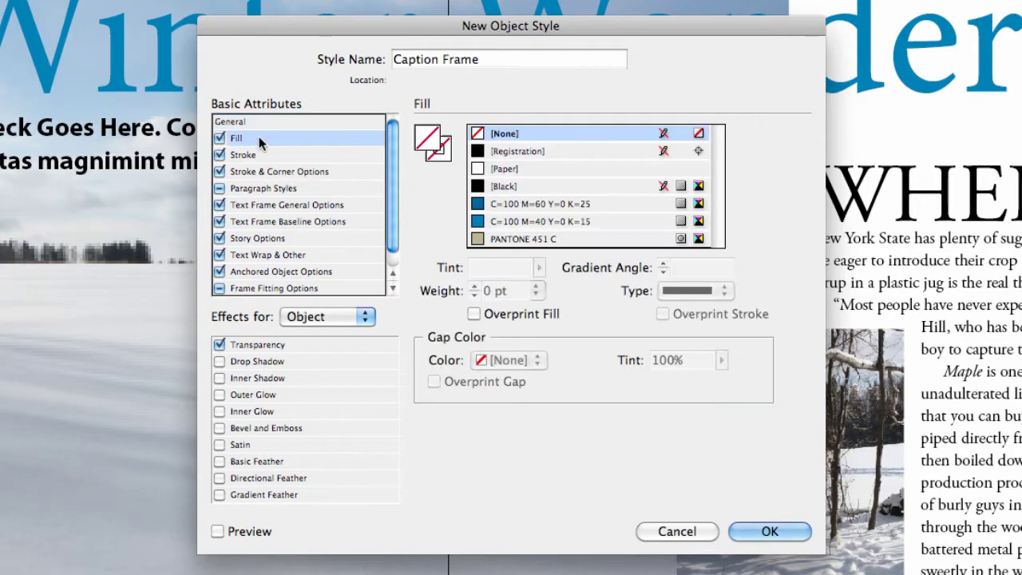
left_click(299, 158)
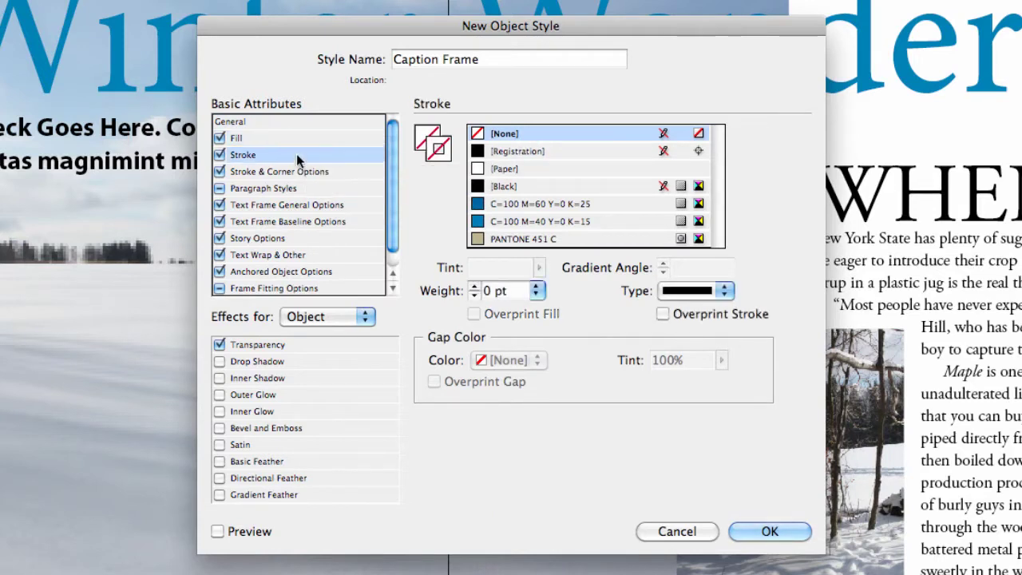
left_click(271, 190)
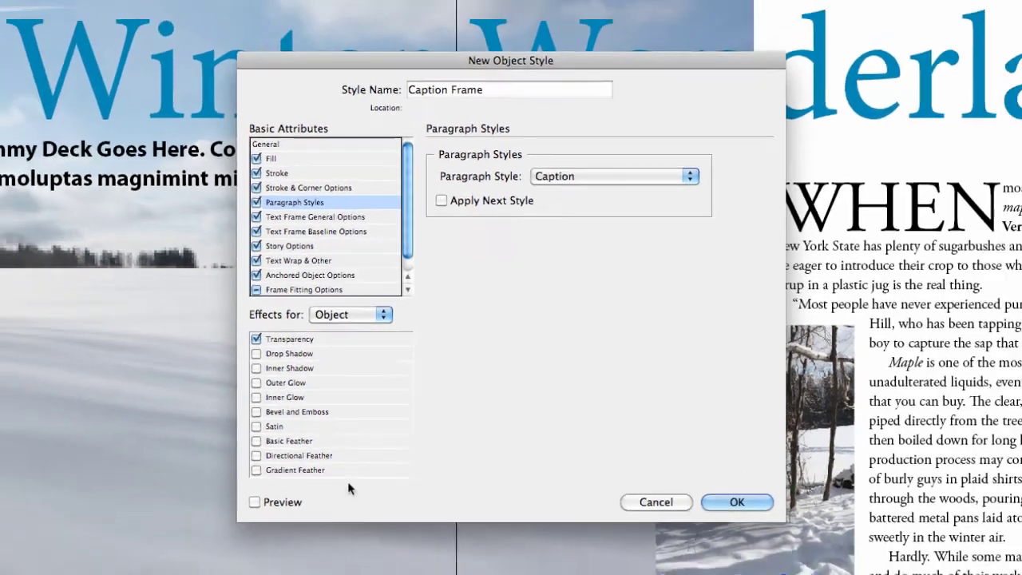
left_click(631, 406)
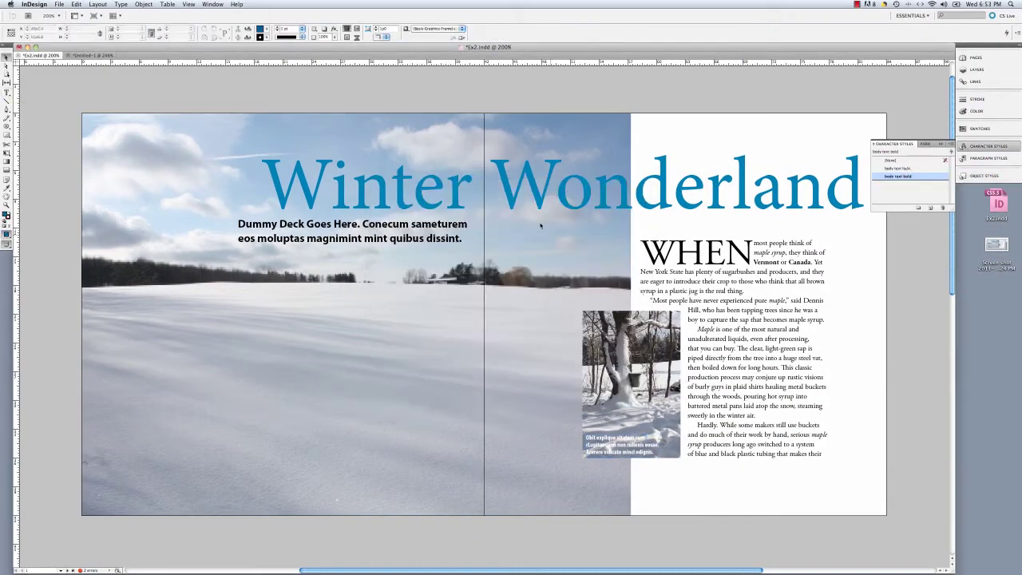
Step: Go to the second spread with the article text and select the tan sidebar text frame
left_click(986, 60)
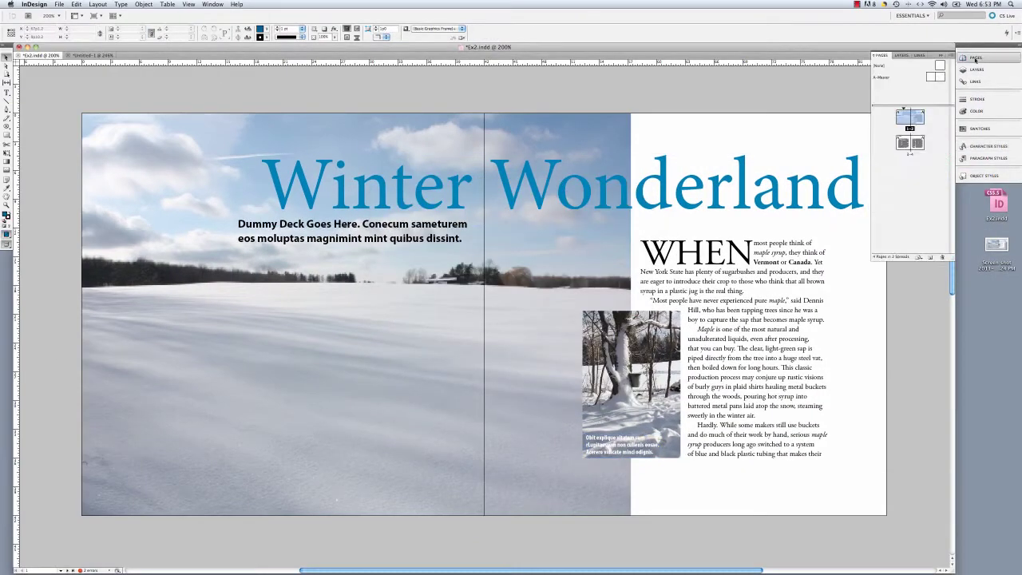
double_click(901, 144)
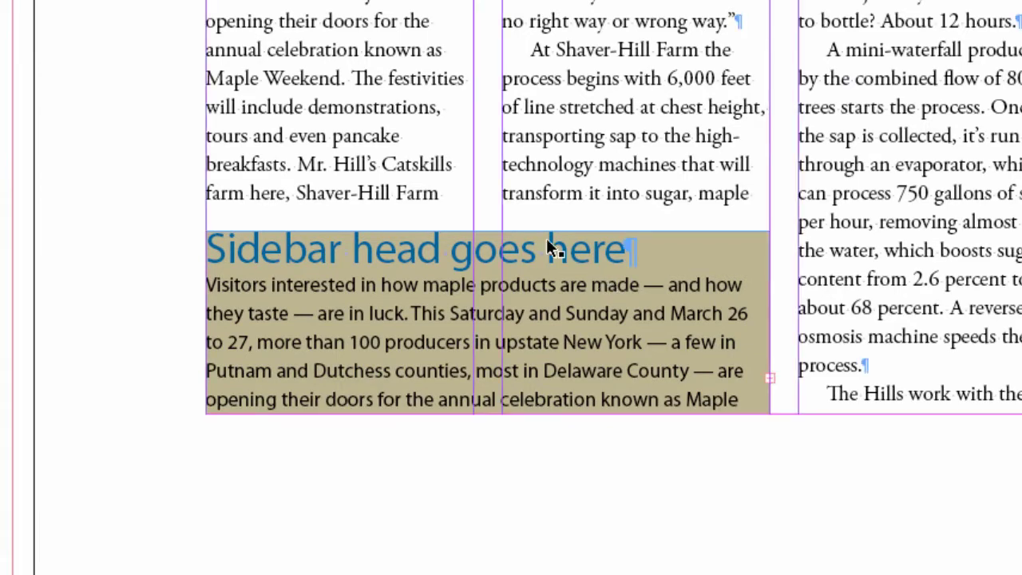
left_click(337, 249)
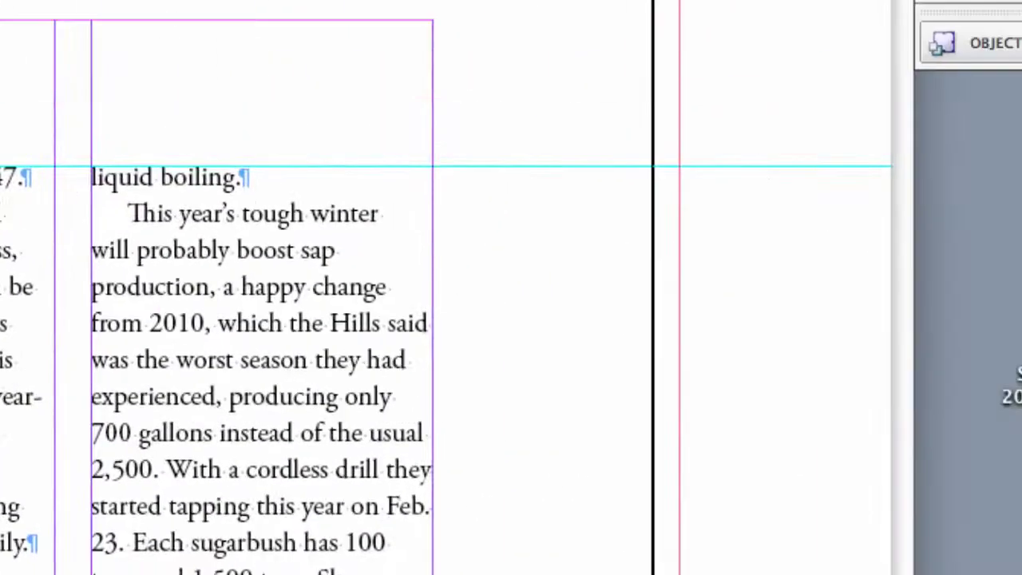
left_click(898, 83)
Step: Define a 'Sidebar Frame' object style with PANTONE 451 C fill and text wrap on both sides
left_click(747, 74)
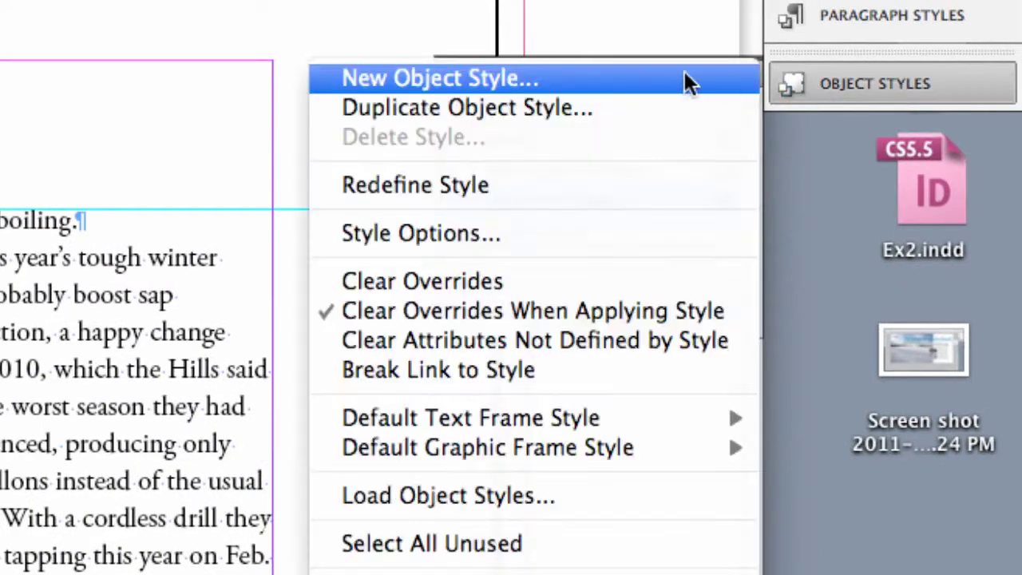
left_click(591, 91)
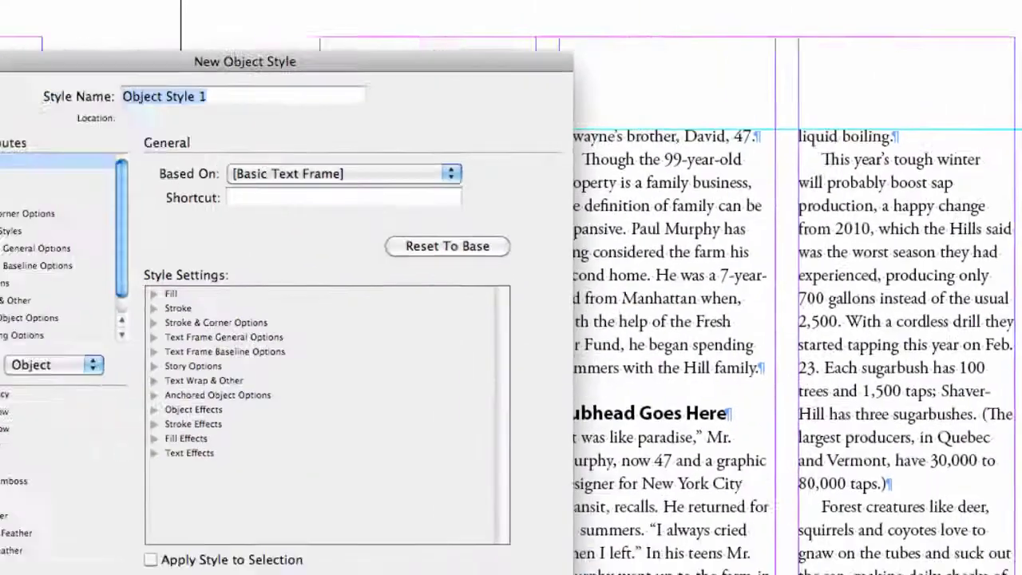
type("Sidebar Frame")
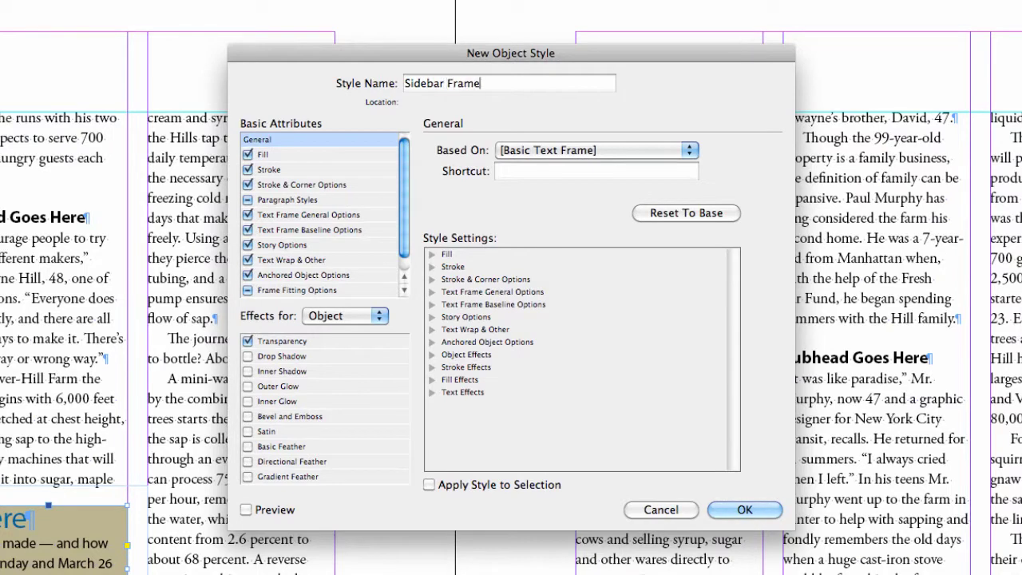
left_click(271, 156)
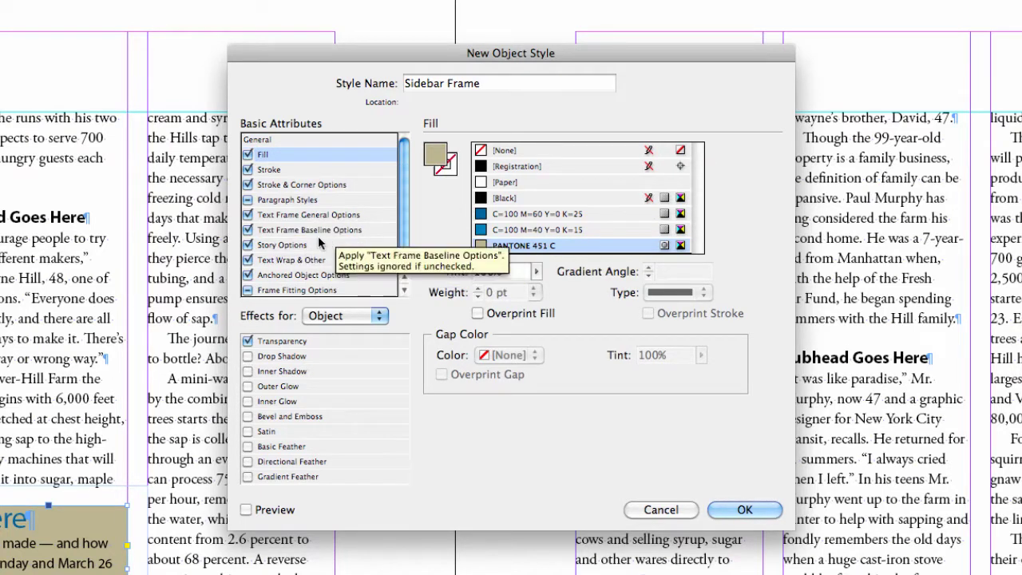
left_click(279, 261)
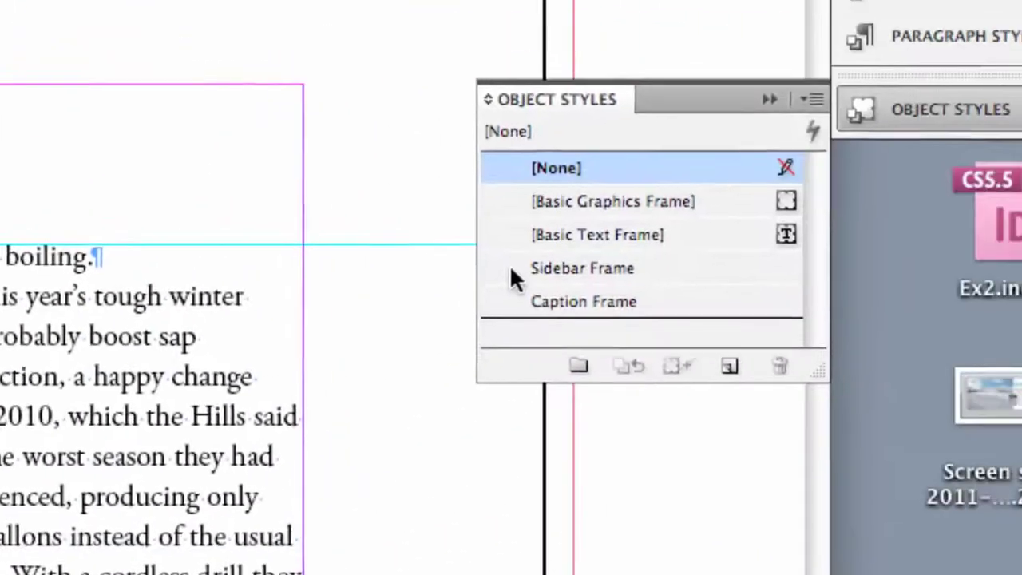
Step: Apply Sidebar Frame to the empty right-page frame and paste the sidebar heading and body text into it
left_click(514, 276)
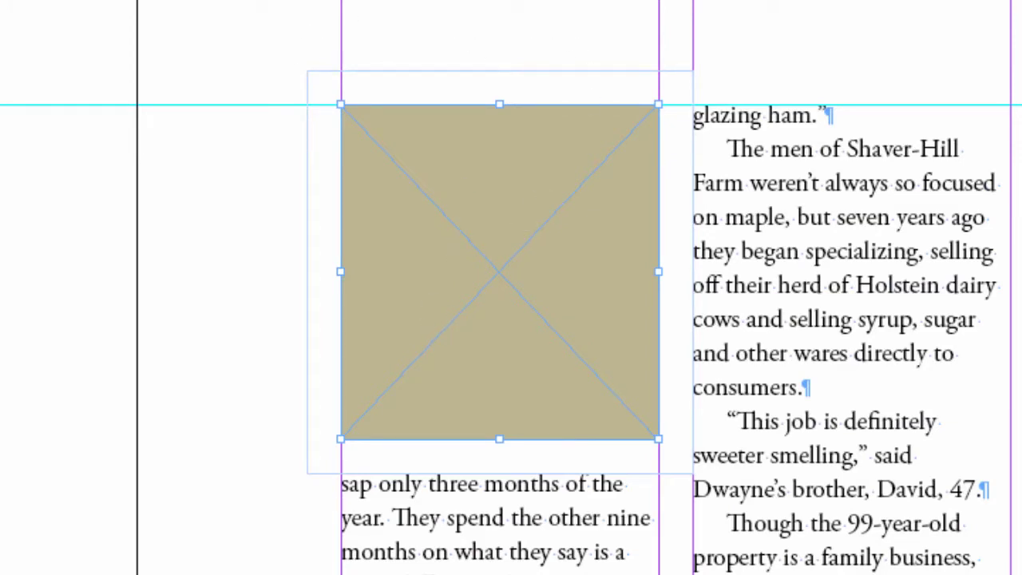
left_click(376, 144)
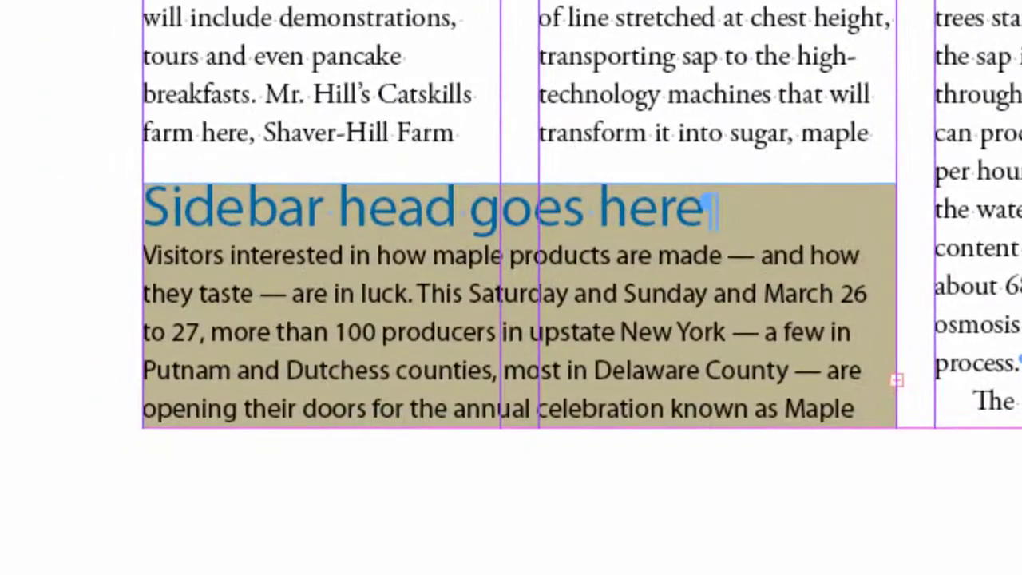
left_click_drag(144, 206, 714, 409)
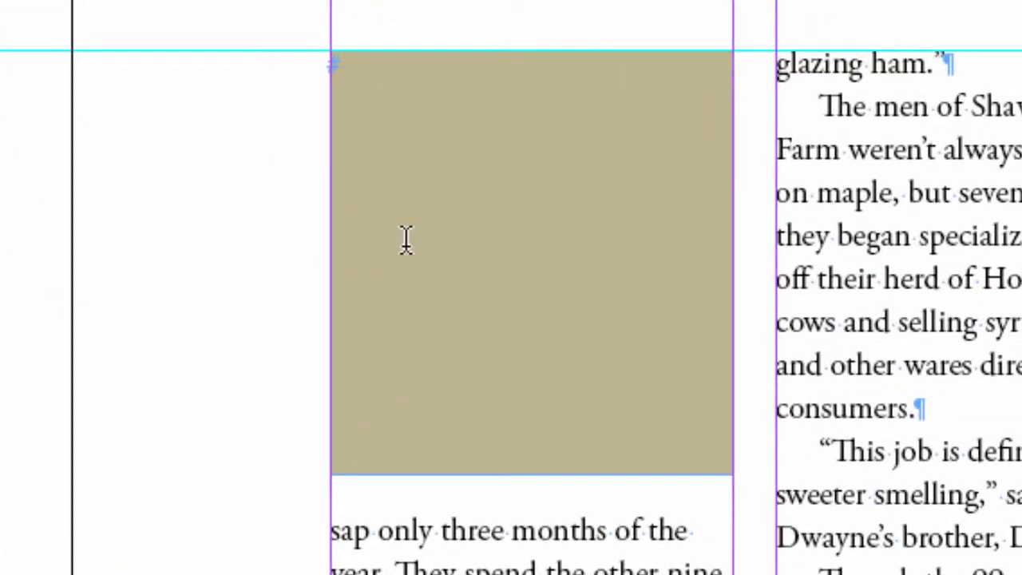
key("Escape")
key("ctrl+v")
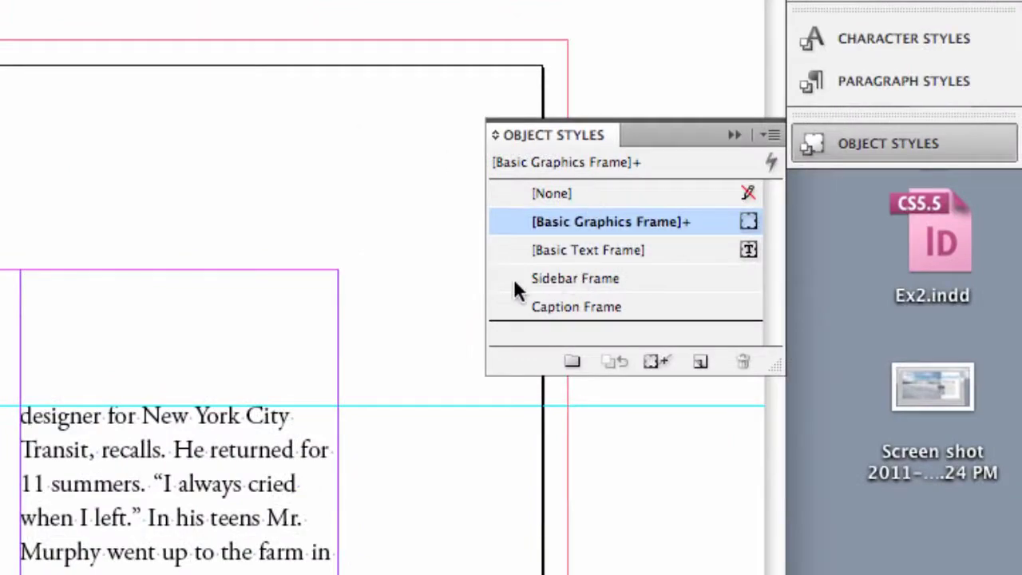
Step: Change the Sidebar Frame style's fill to the C=100 M=40 Y=0 K=15 blue swatch
double_click(524, 278)
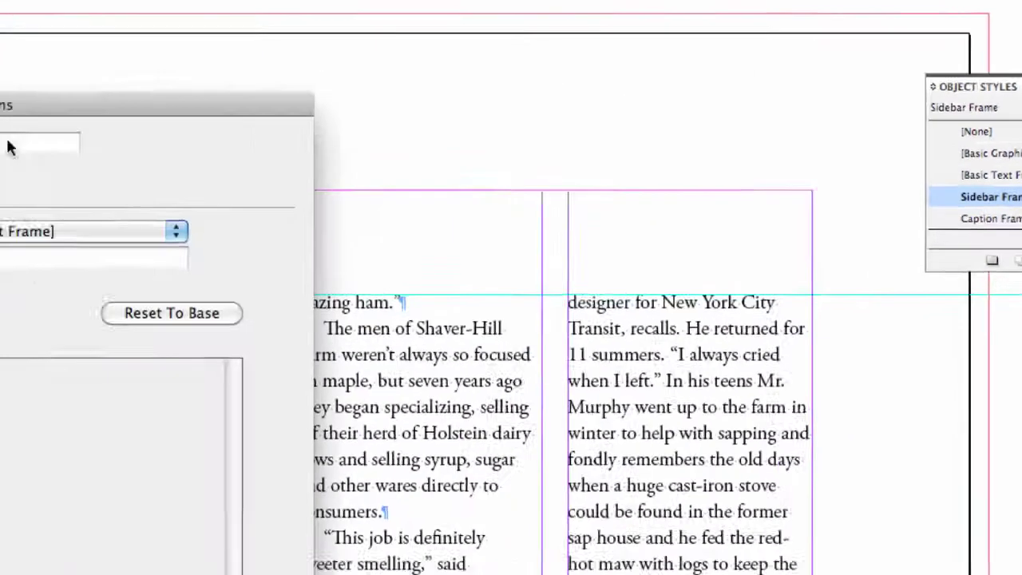
left_click(288, 164)
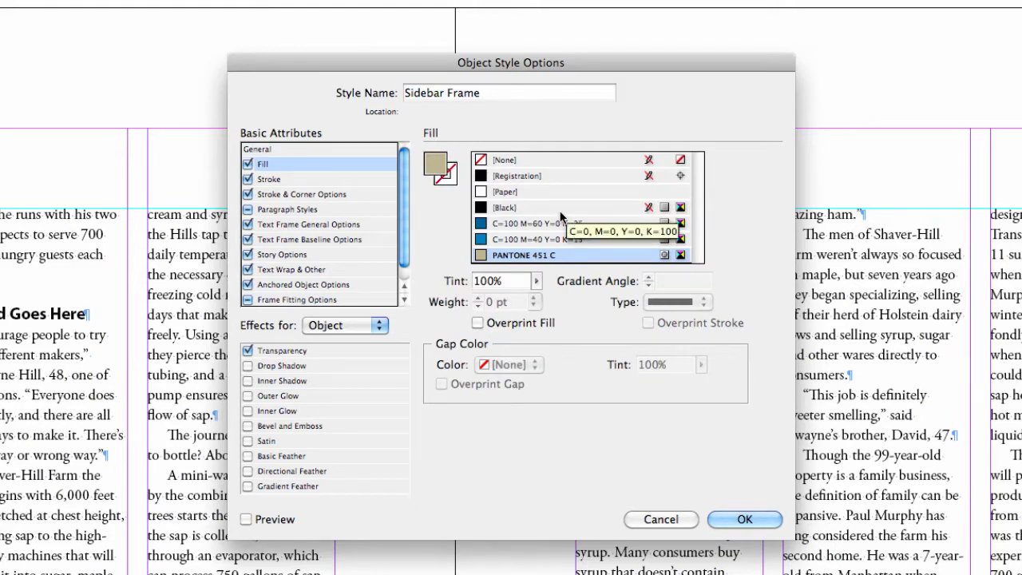
left_click(485, 243)
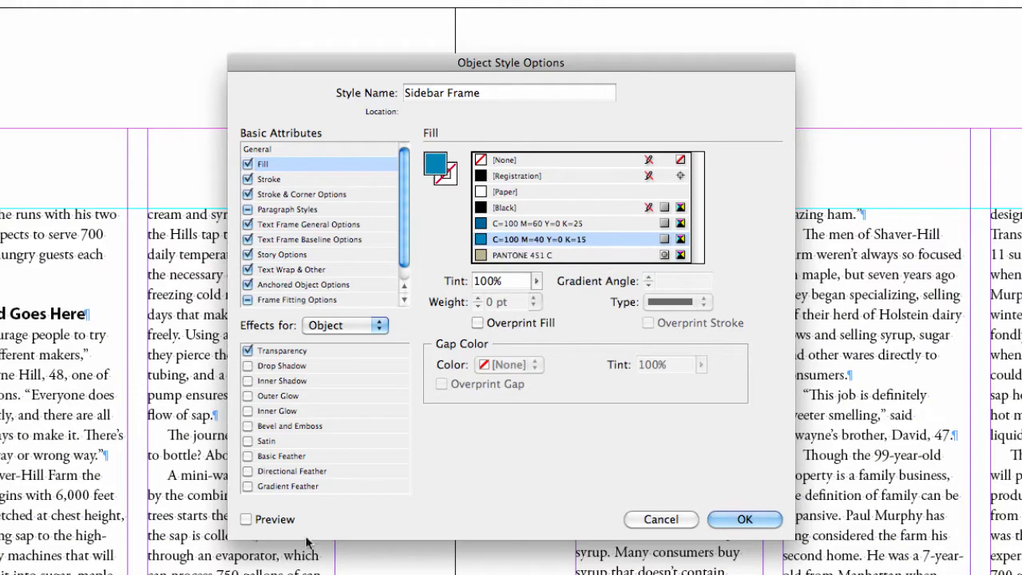
left_click(262, 520)
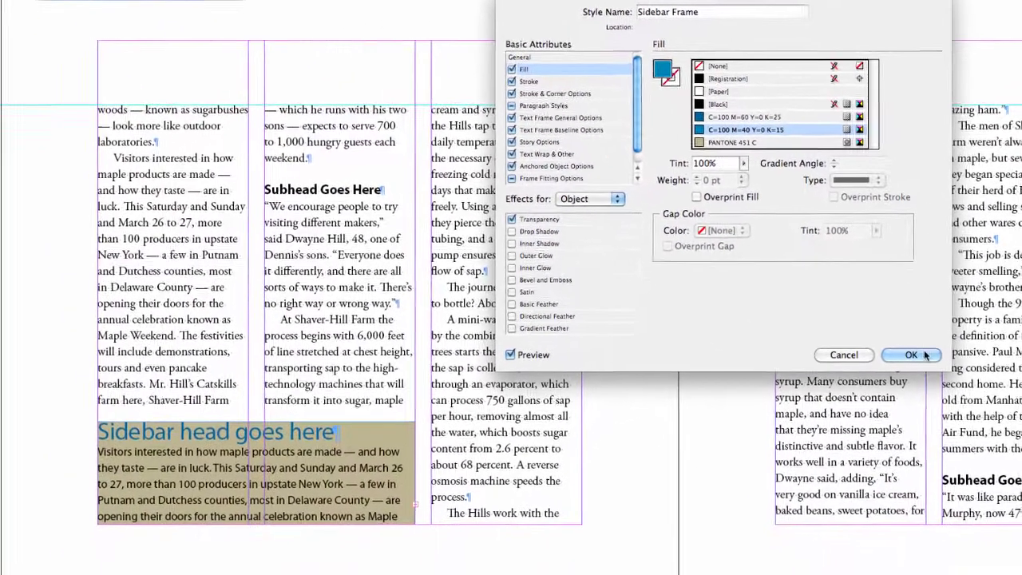
left_click(745, 519)
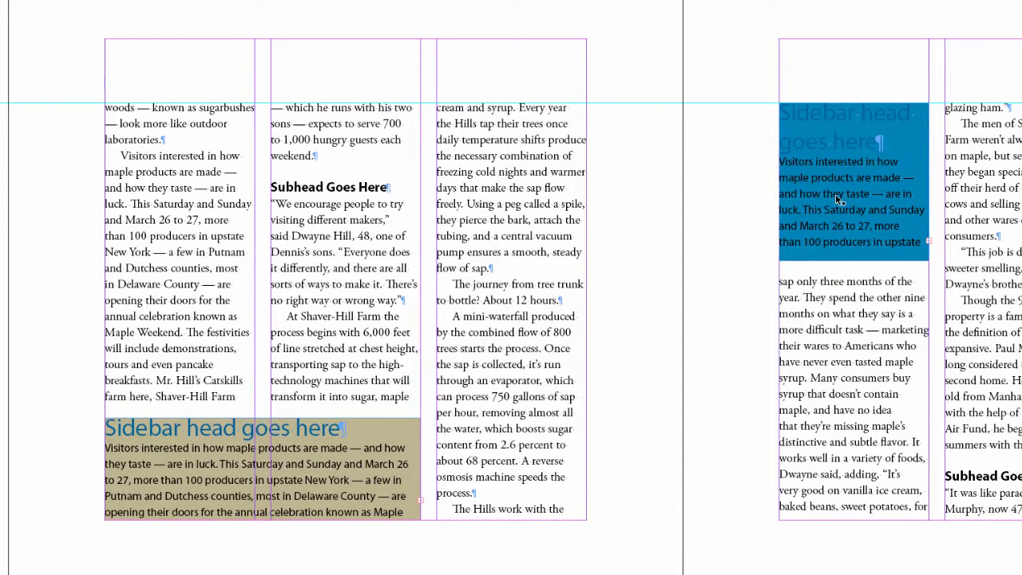
Step: Select the tan sidebar frame on the left page
left_click(379, 439)
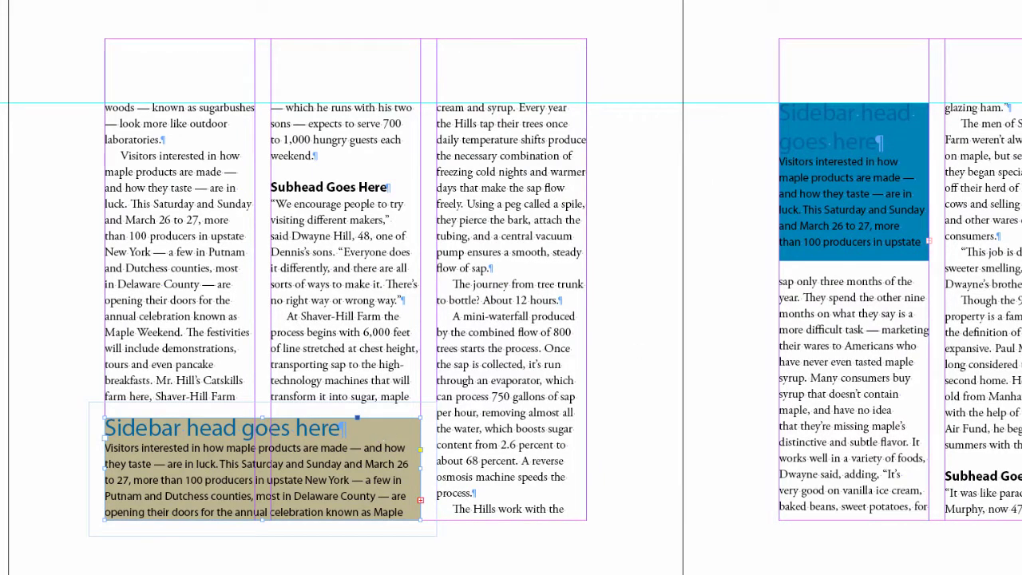